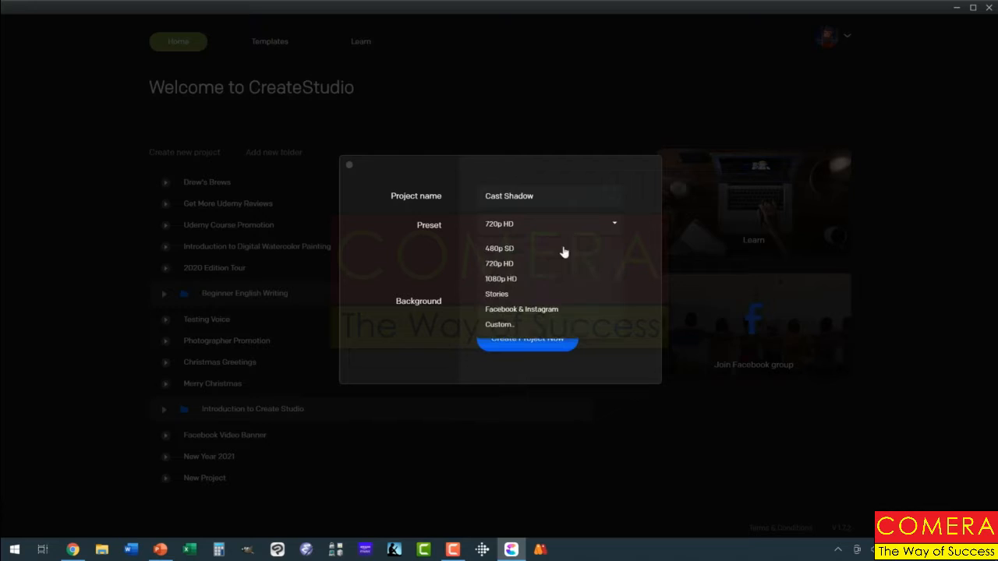
Create the Cast Shadow project with the 1080p HD preset and a white #FFFFFF background
left_click(520, 279)
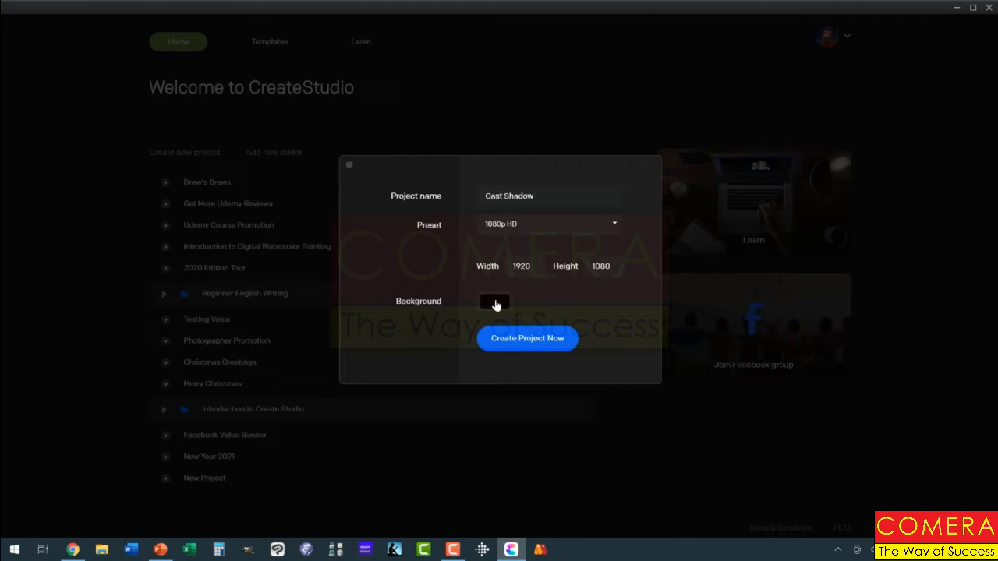
left_click(496, 305)
left_click_drag(491, 201, 480, 189)
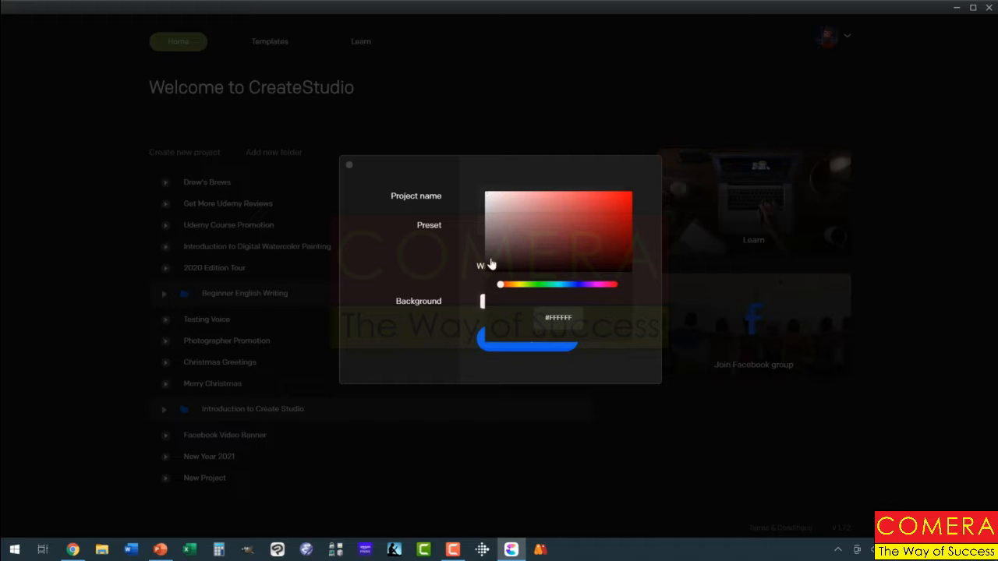
left_click(485, 341)
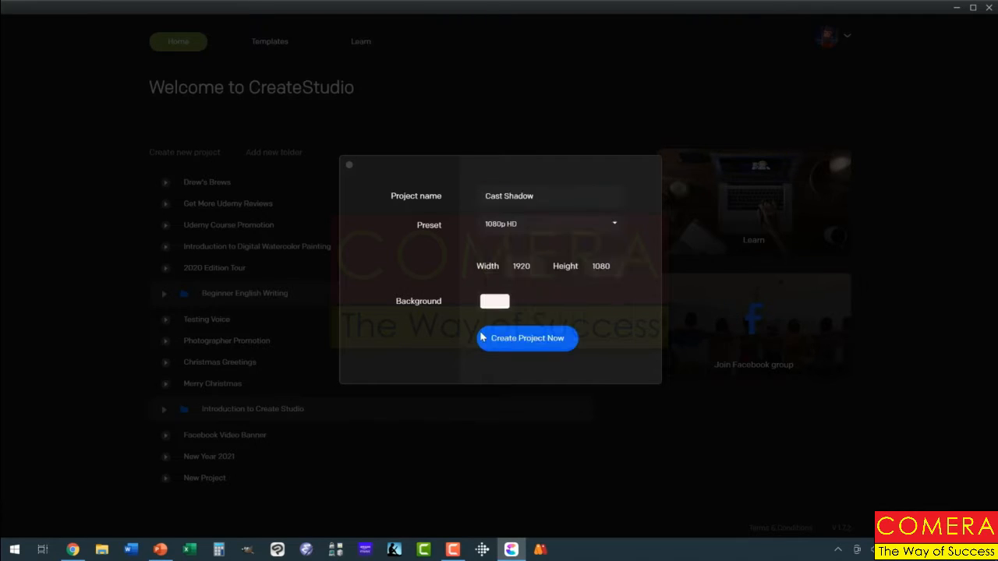
left_click(502, 340)
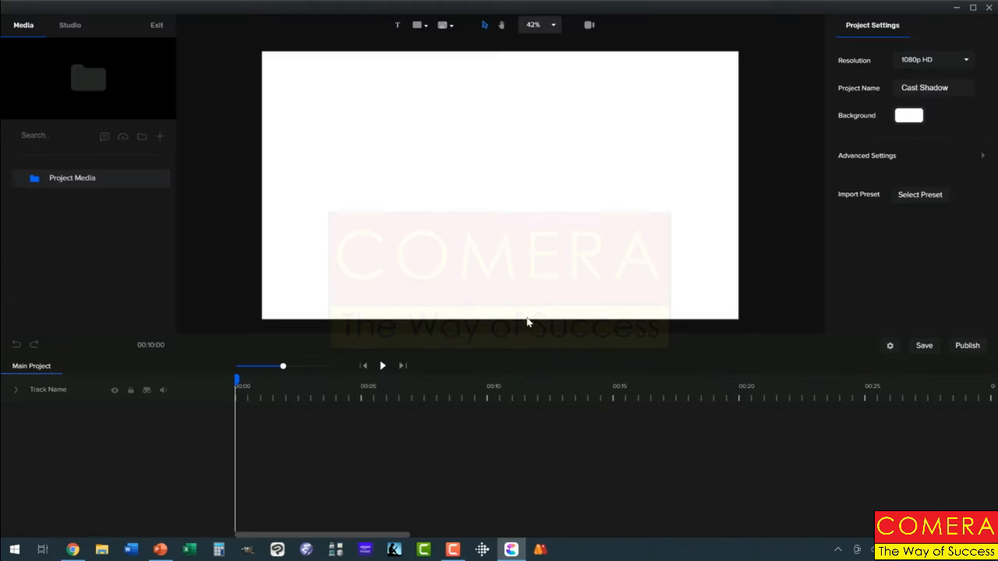
Add the Astronaut from the studio's 3D characters to the canvas
left_click(72, 26)
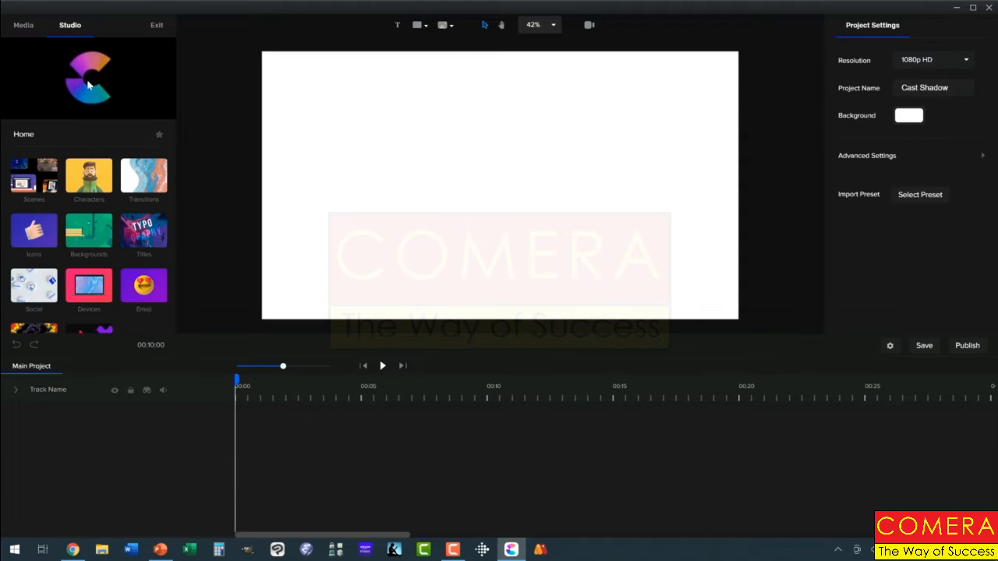
left_click(92, 175)
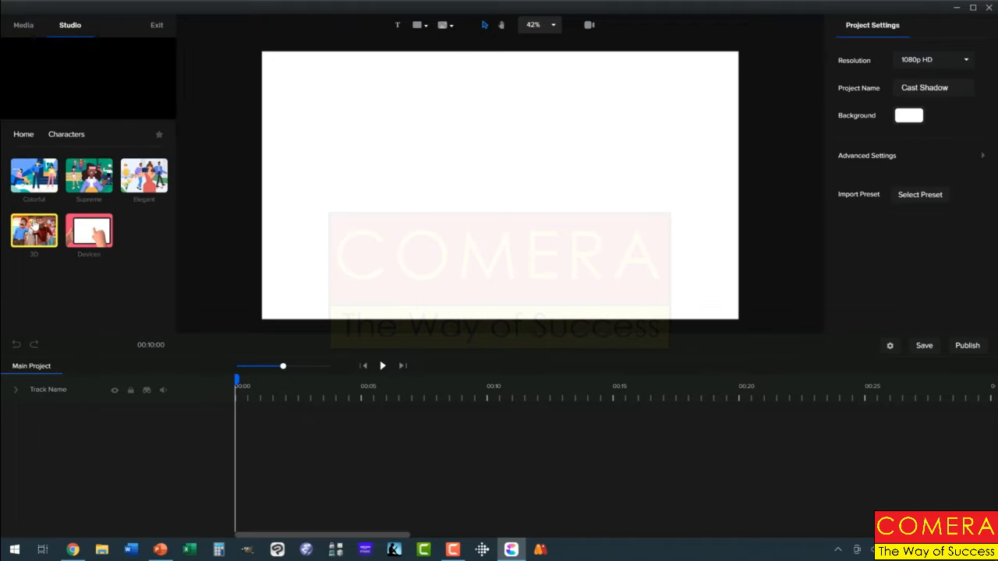
left_click(33, 230)
scroll(121, 226, "down", 5)
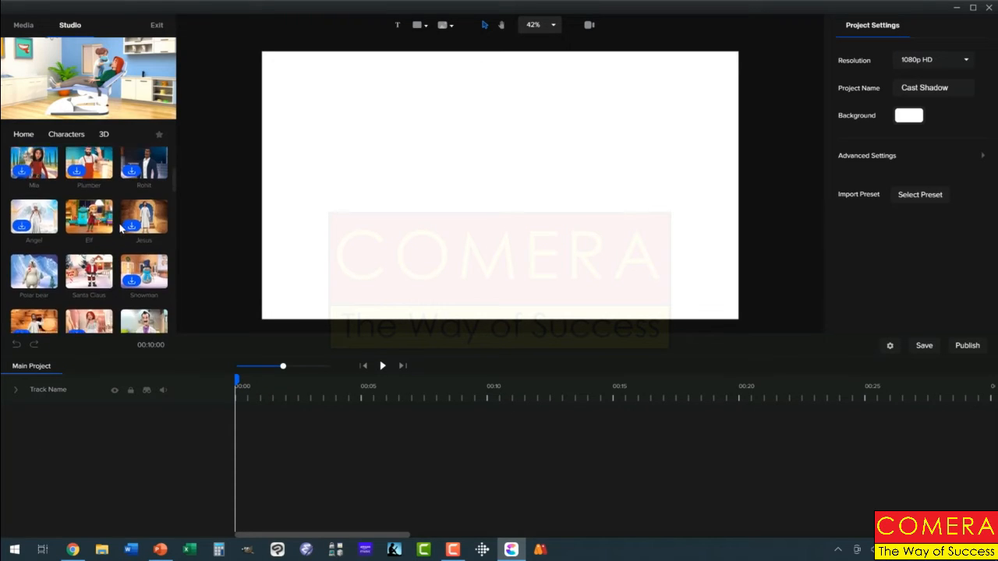
scroll(121, 226, "down", 5)
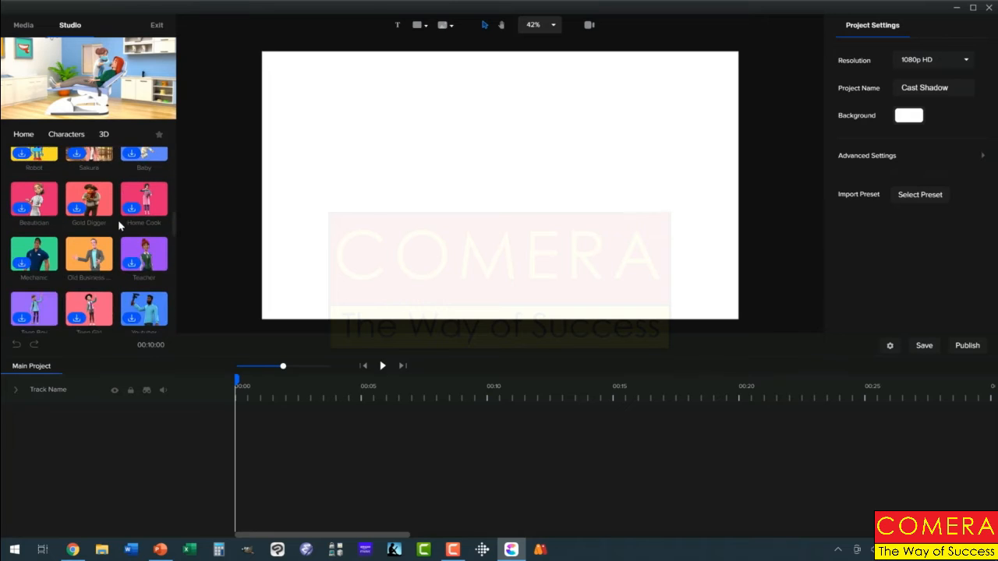
scroll(118, 226, "down", 5)
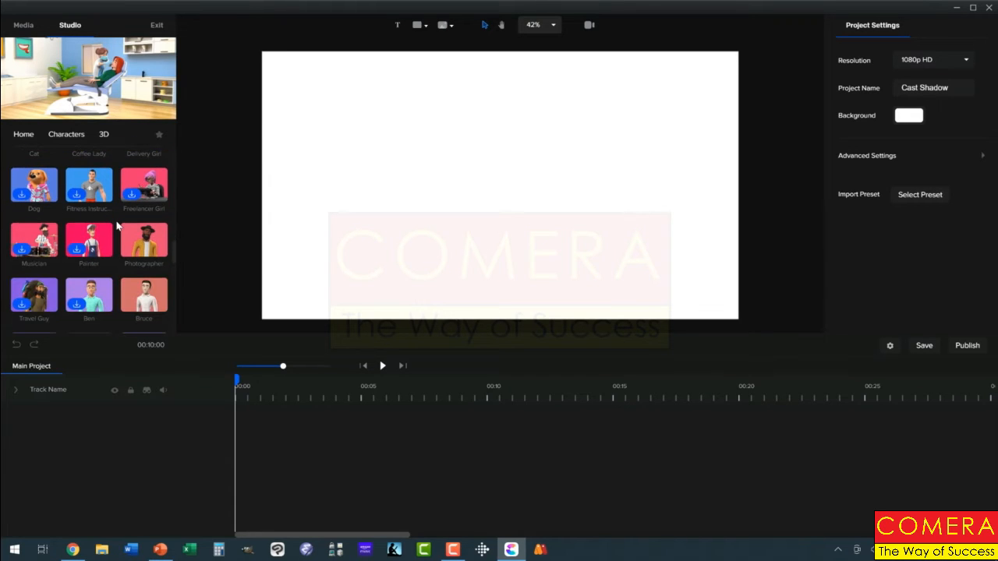
scroll(117, 224, "down", 3)
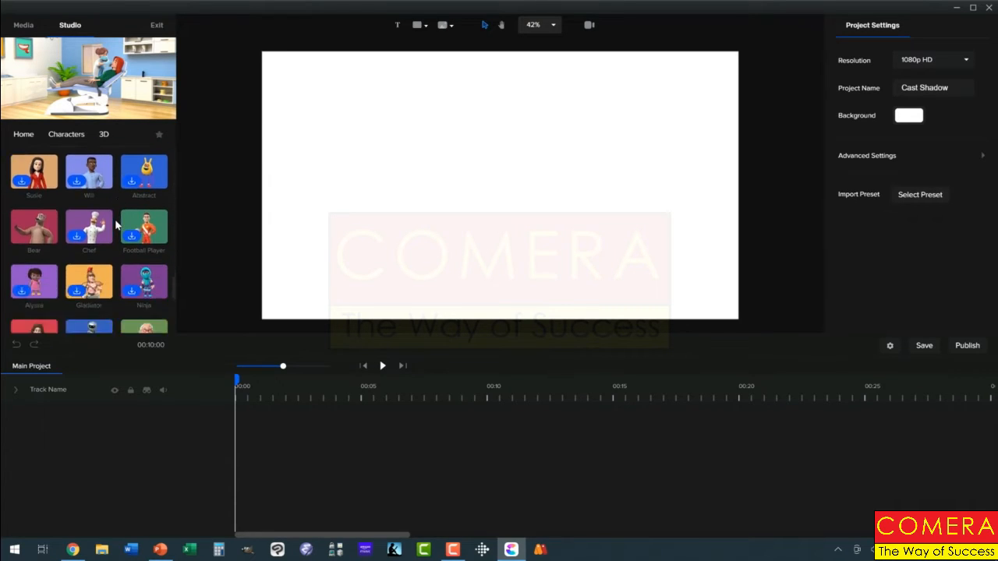
mouse_move(142, 271)
left_click_drag(142, 271, 420, 210)
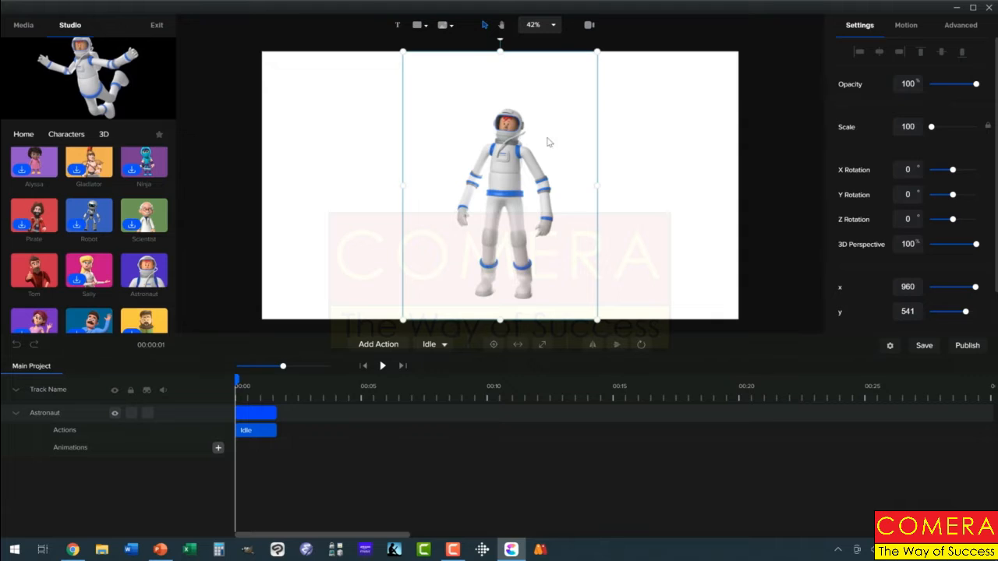
Give the astronaut a shadow with X offset 35 and Y offset 23, and play the animation
left_click(949, 27)
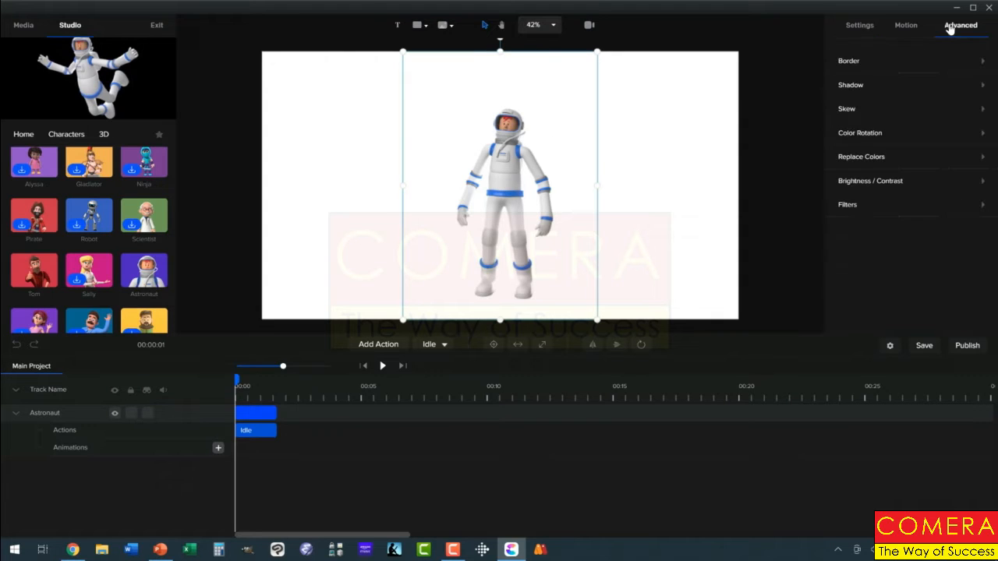
left_click(983, 87)
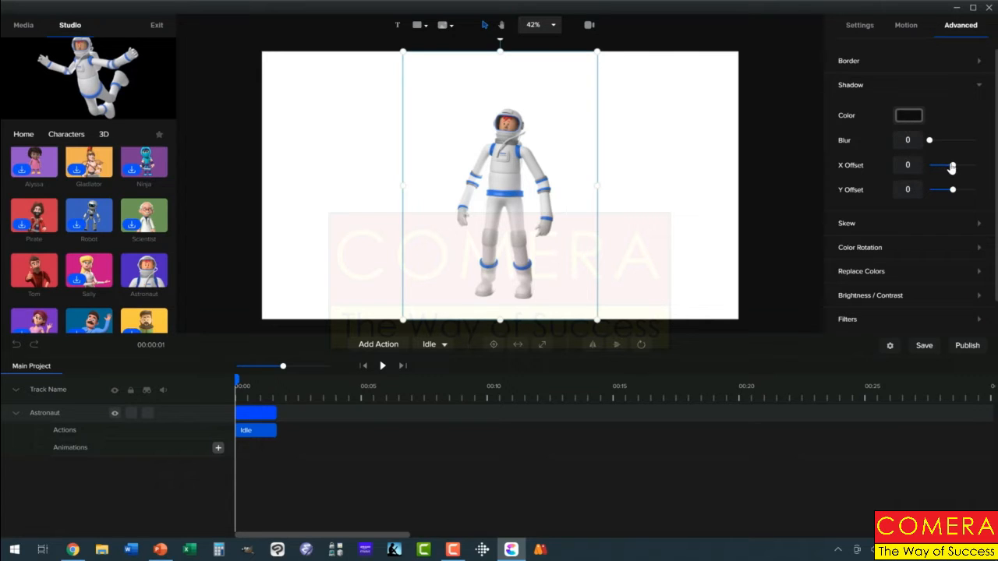
left_click_drag(951, 163, 959, 191)
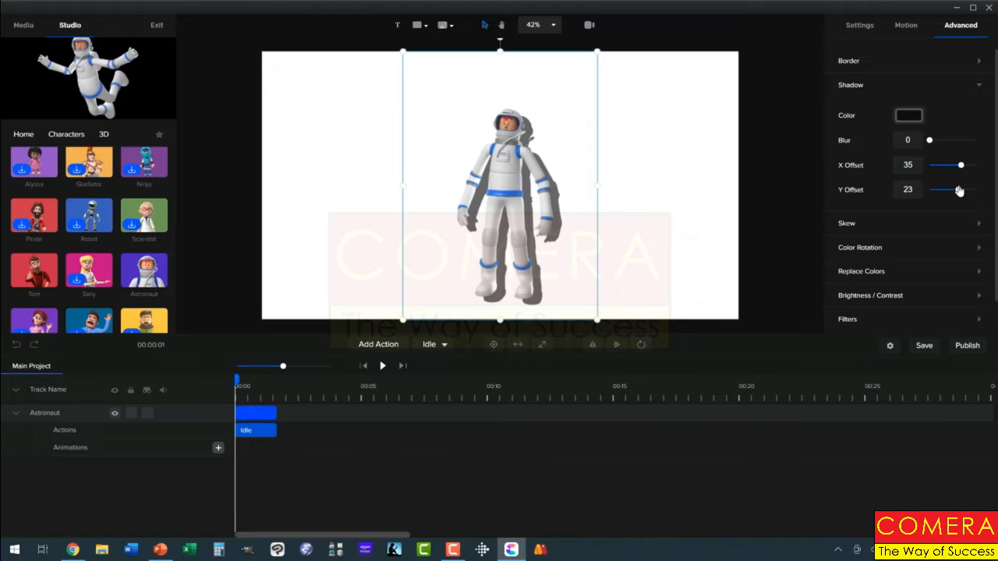
left_click(383, 369)
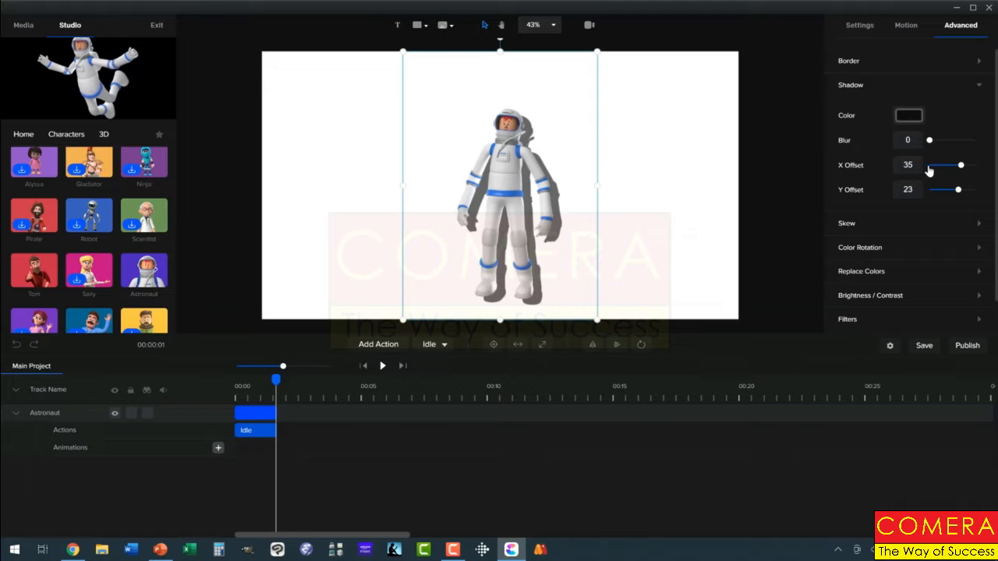
Reset the astronaut shadow's X and Y offsets to 0
left_click_drag(918, 165, 896, 166)
type("0")
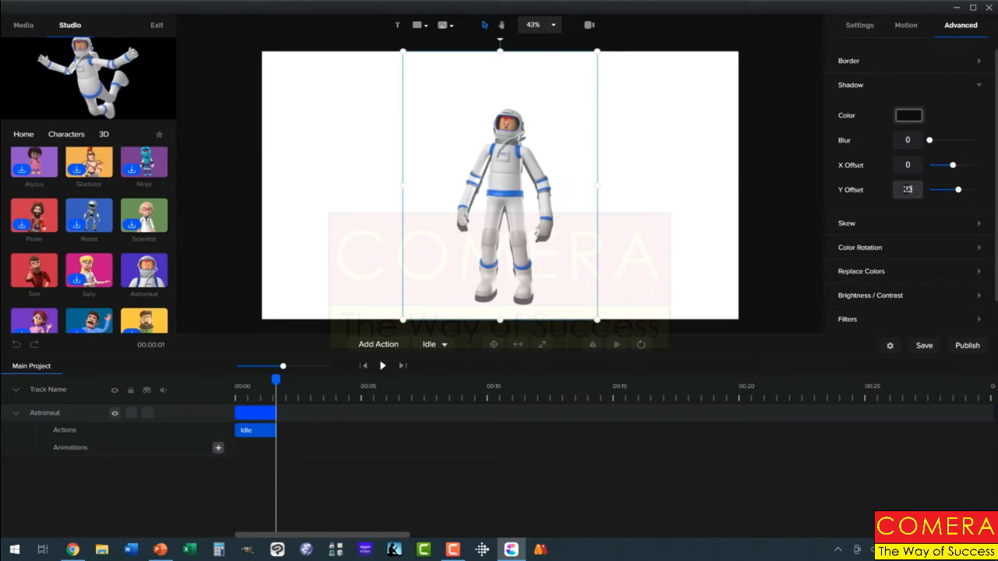
type("0")
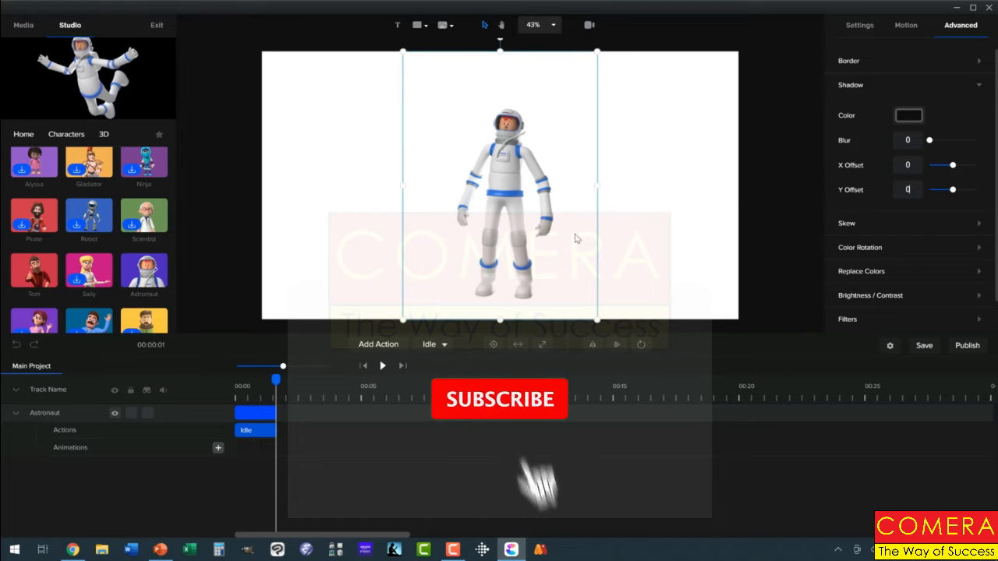
Change the astronaut's Idle action to Robodance and play the animation from the start
left_click_drag(276, 379, 235, 379)
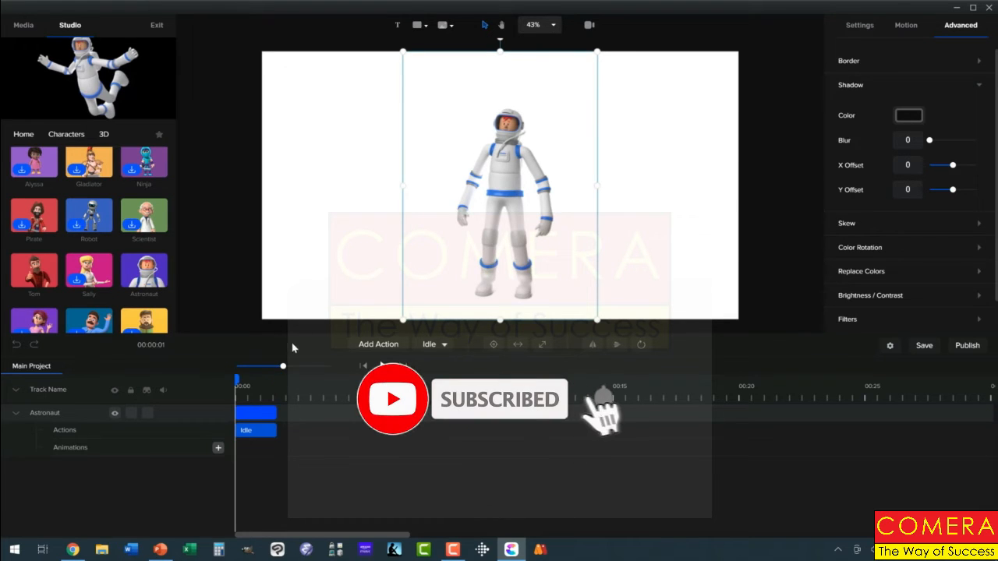
right_click(257, 413)
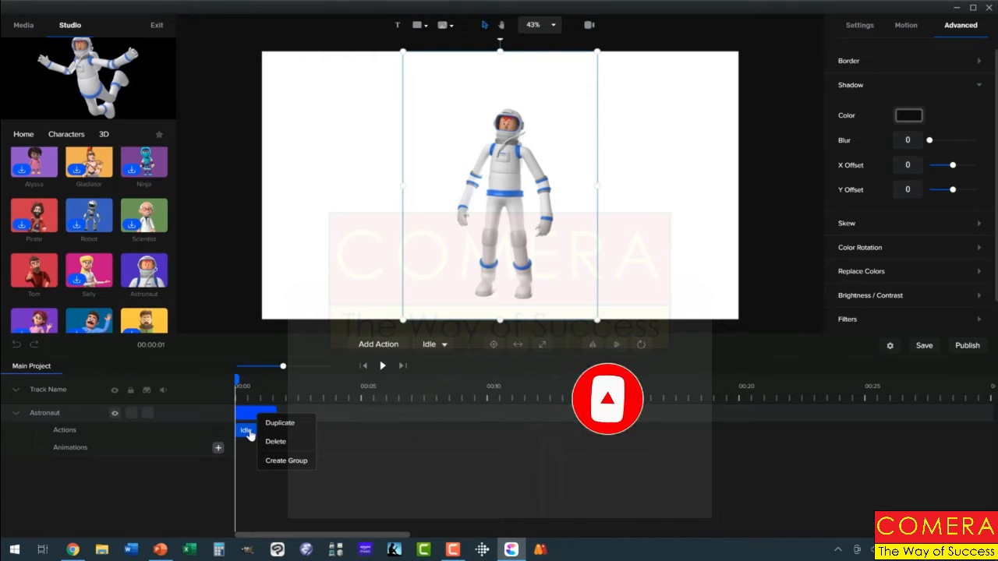
left_click(248, 434)
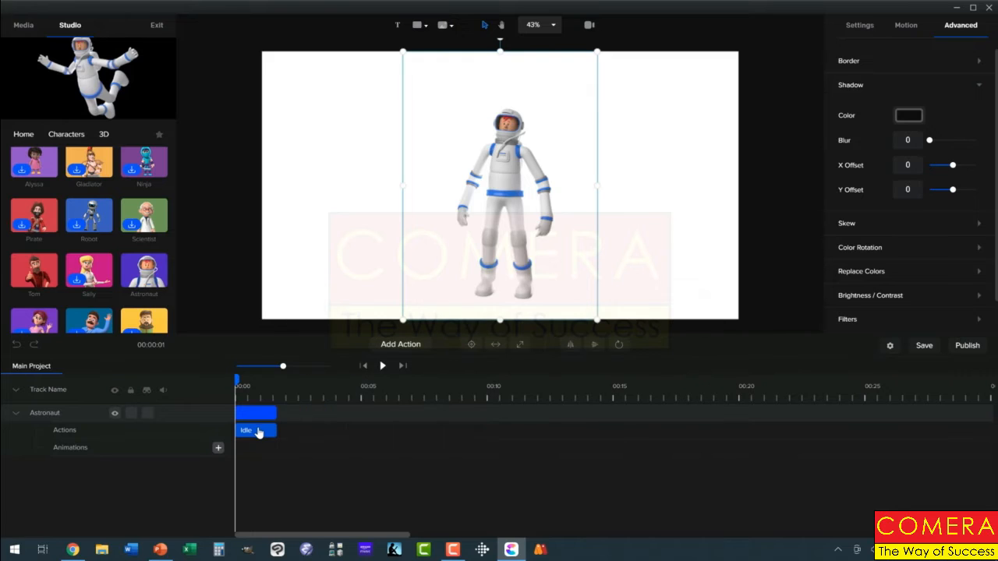
left_click(258, 433)
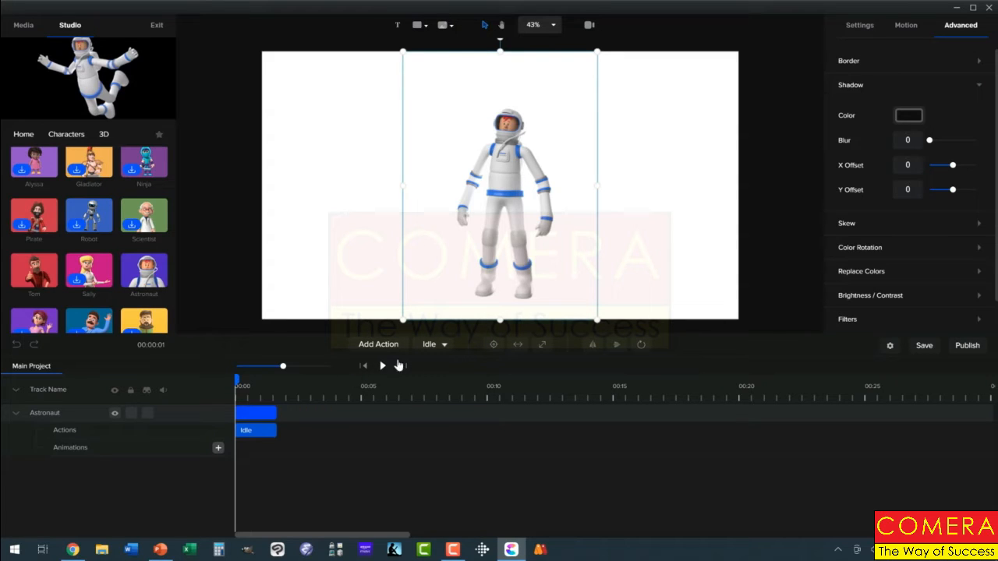
left_click(437, 346)
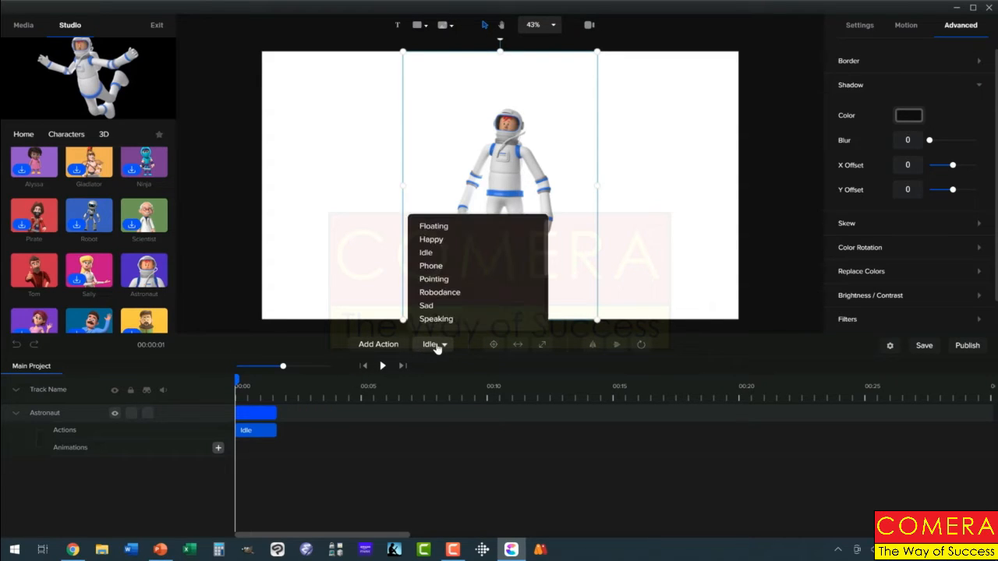
left_click(441, 295)
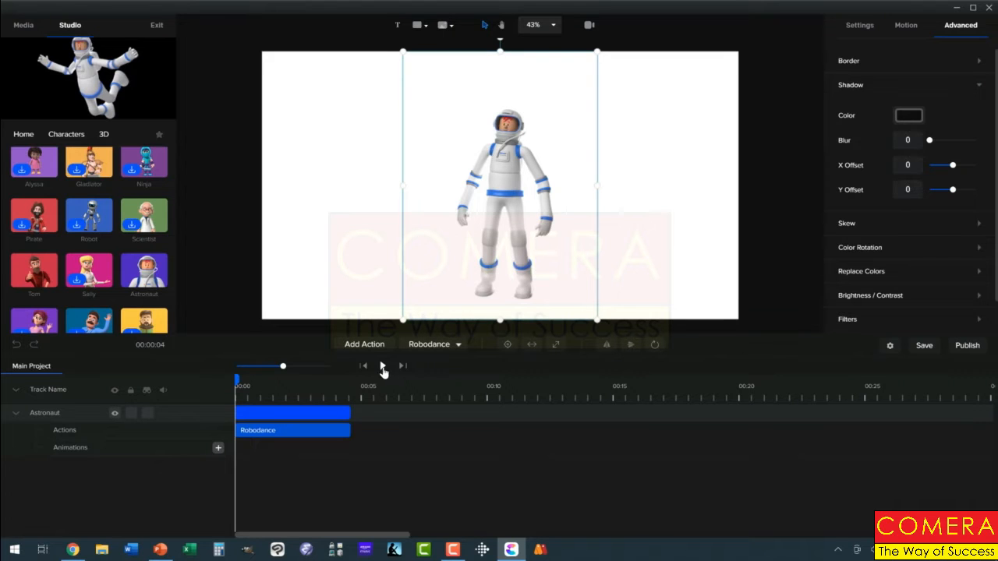
left_click(382, 366)
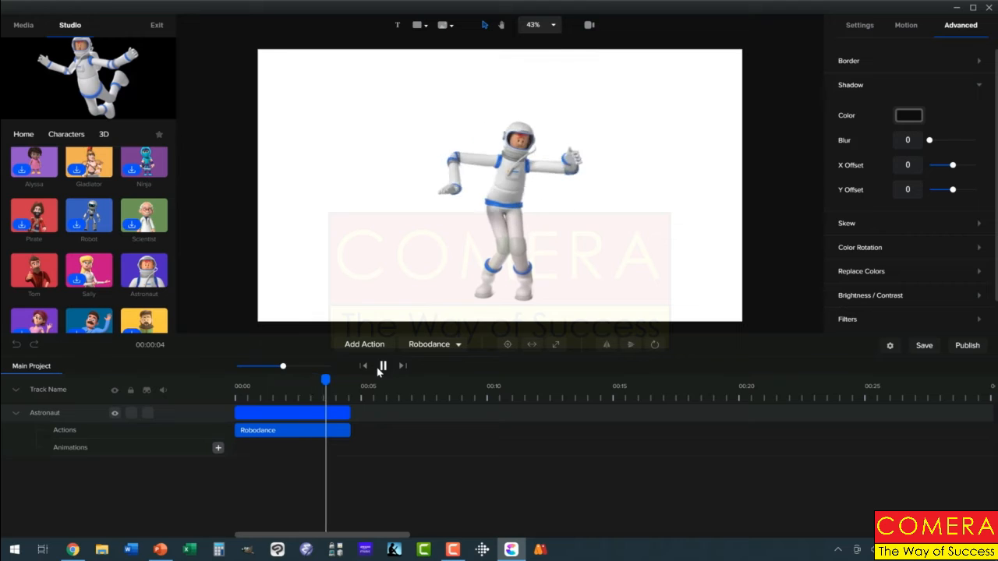
Duplicate the astronaut track and move the playhead to about 2 seconds
left_click(326, 408)
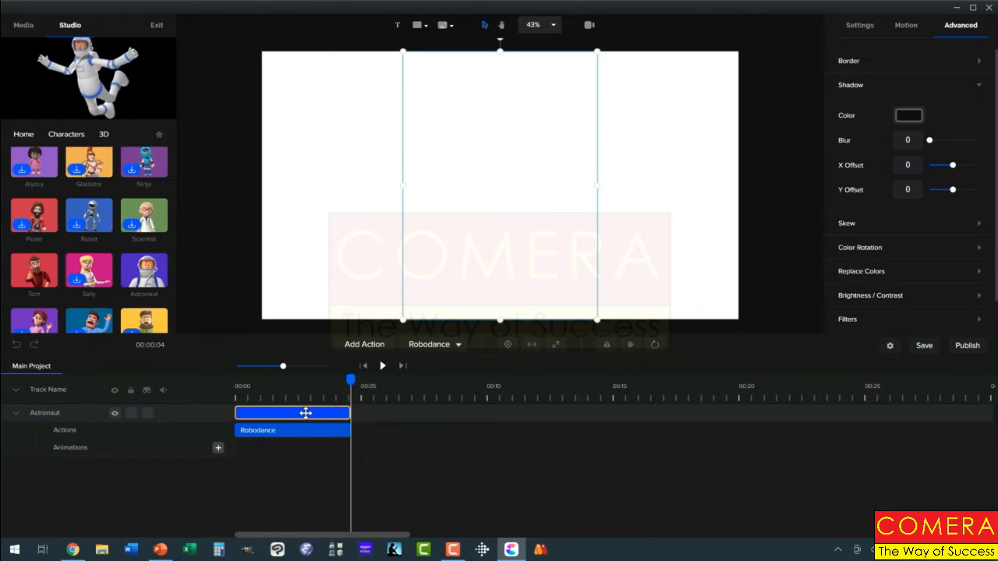
right_click(306, 414)
left_click(319, 425)
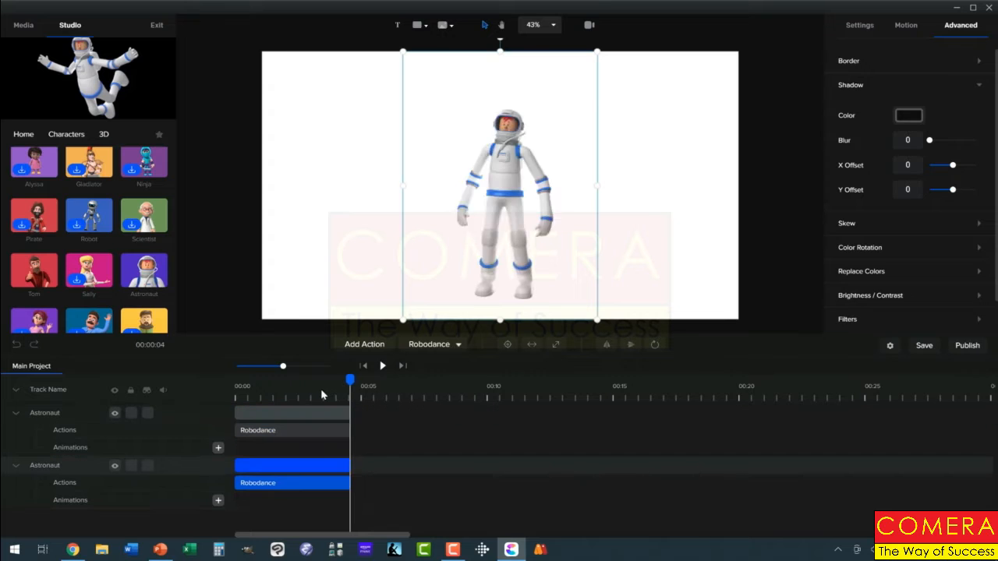
left_click_drag(322, 393, 287, 400)
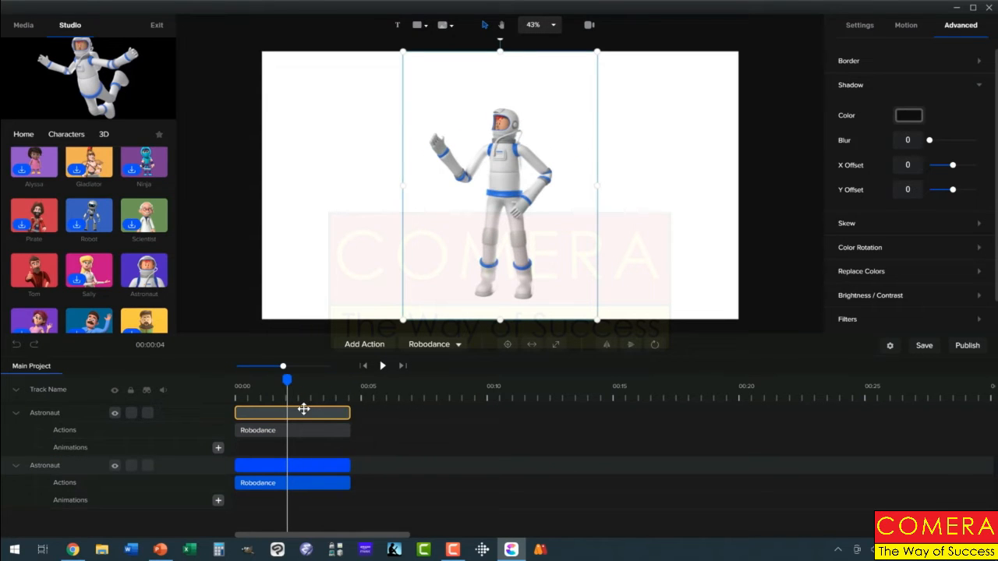
Set the brightness of the lower astronaut track to -100
left_click(303, 410)
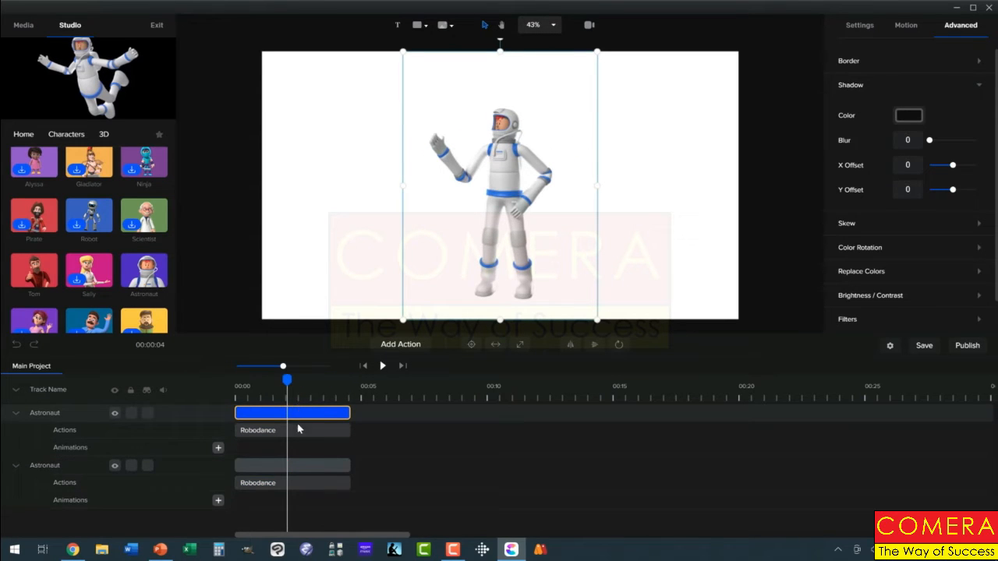
left_click(297, 463)
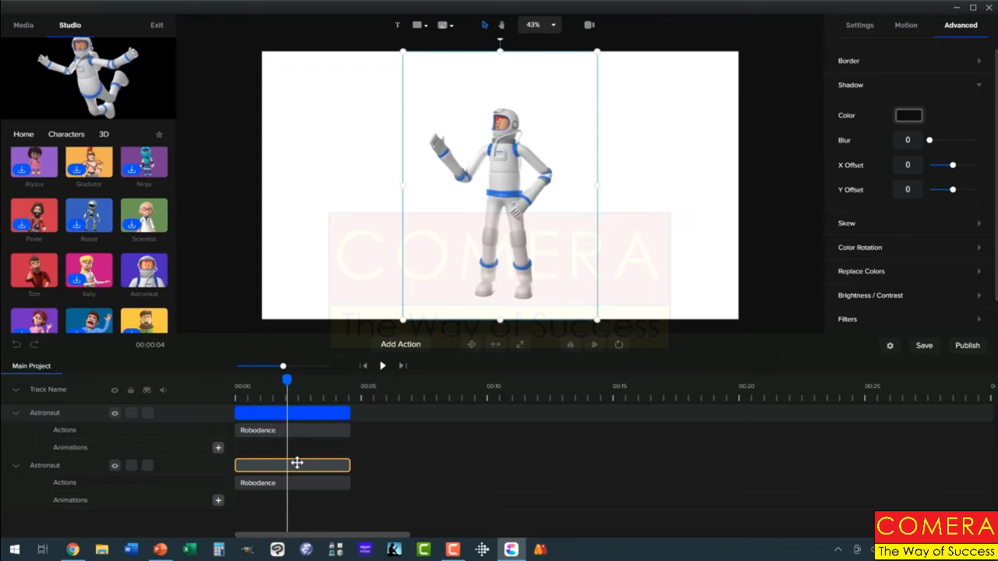
left_click(297, 463)
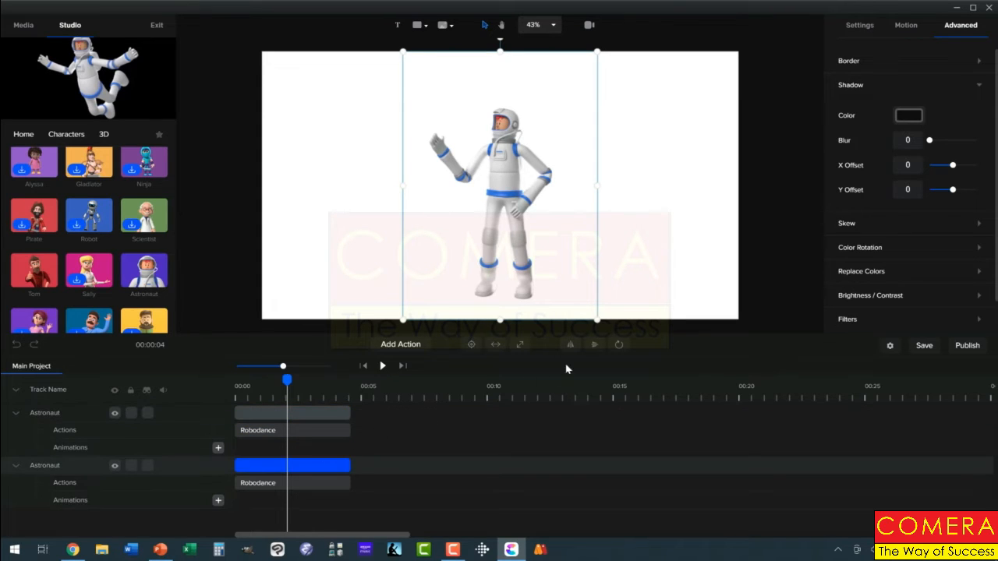
left_click(858, 26)
left_click(960, 28)
left_click(977, 85)
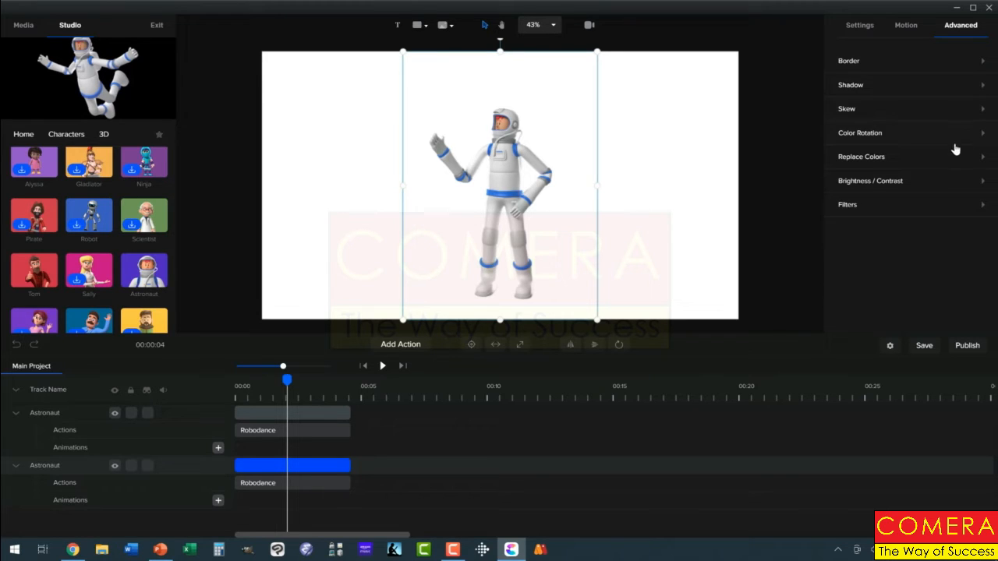
left_click(982, 184)
left_click_drag(954, 212, 910, 211)
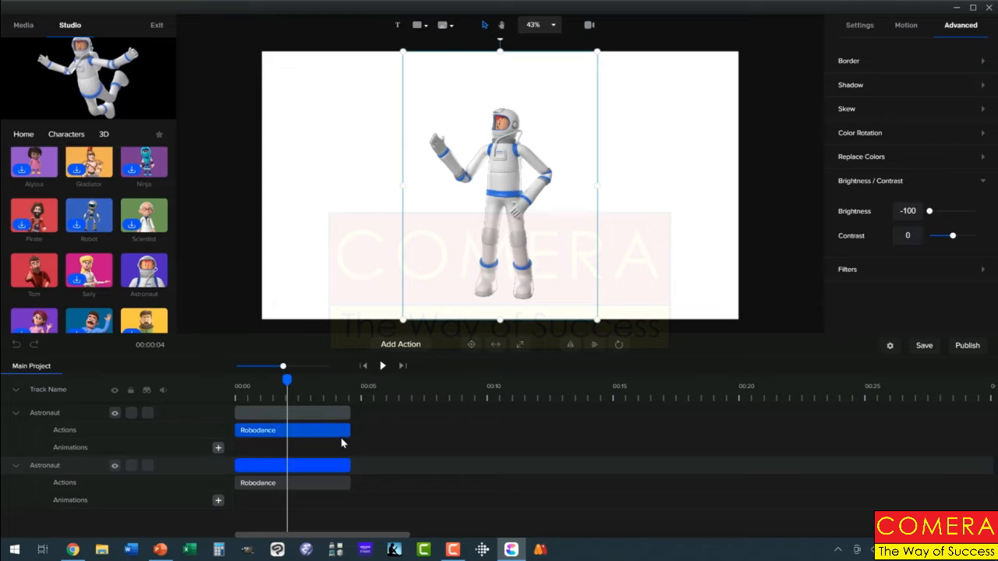
Hide and lock the upper astronaut track, with the playhead returned to the start of the timeline
left_click(114, 414)
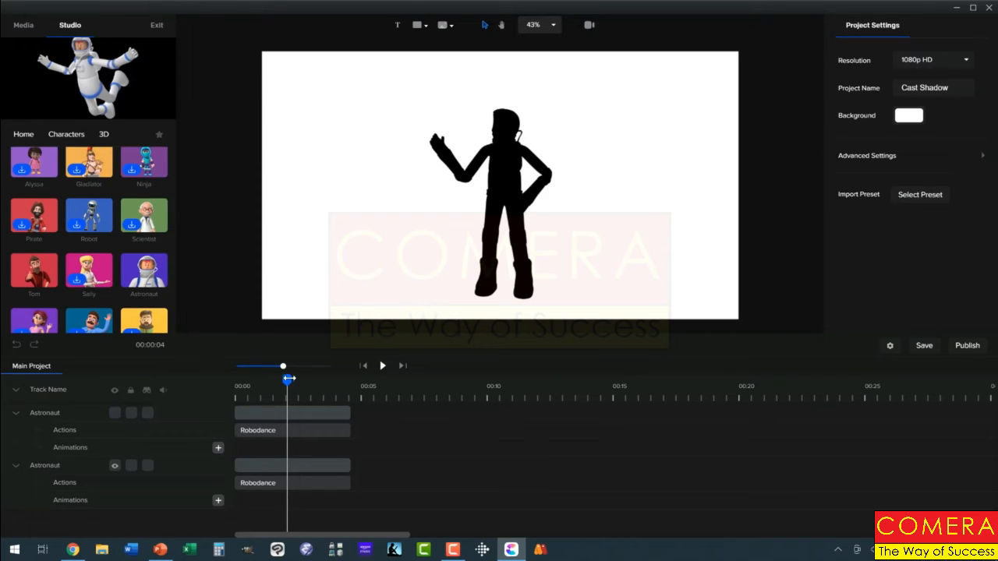
left_click_drag(281, 383, 227, 393)
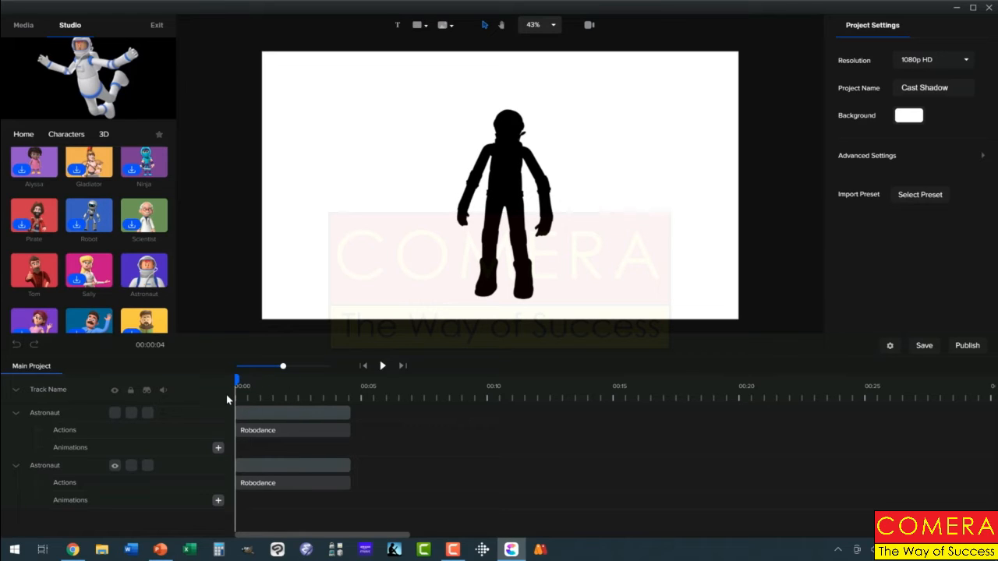
left_click(131, 414)
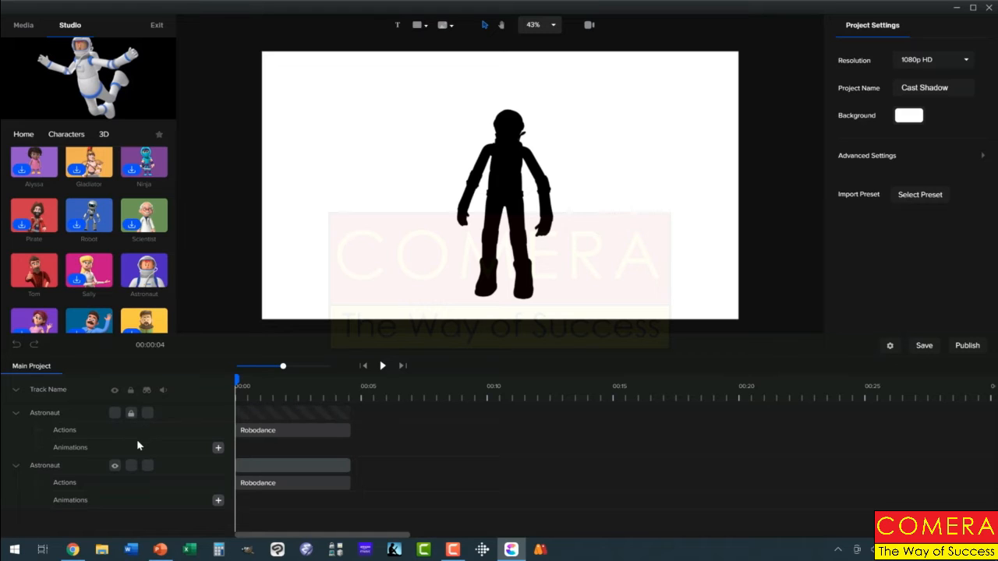
Squash the black astronaut duplicate vertically from the top to a little over half its height, keeping its base in place
left_click(260, 465)
left_click(259, 466)
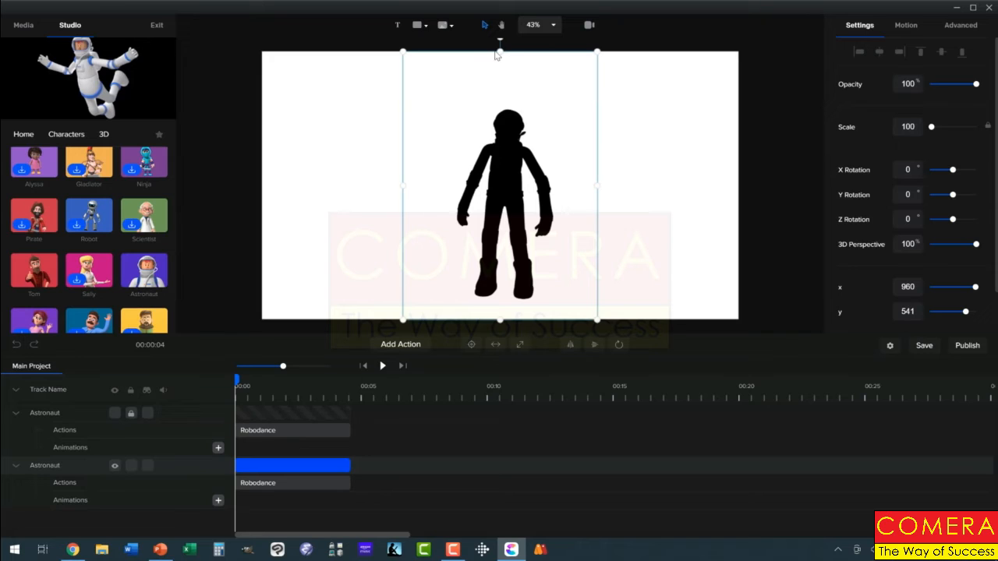
left_click_drag(499, 49, 499, 165)
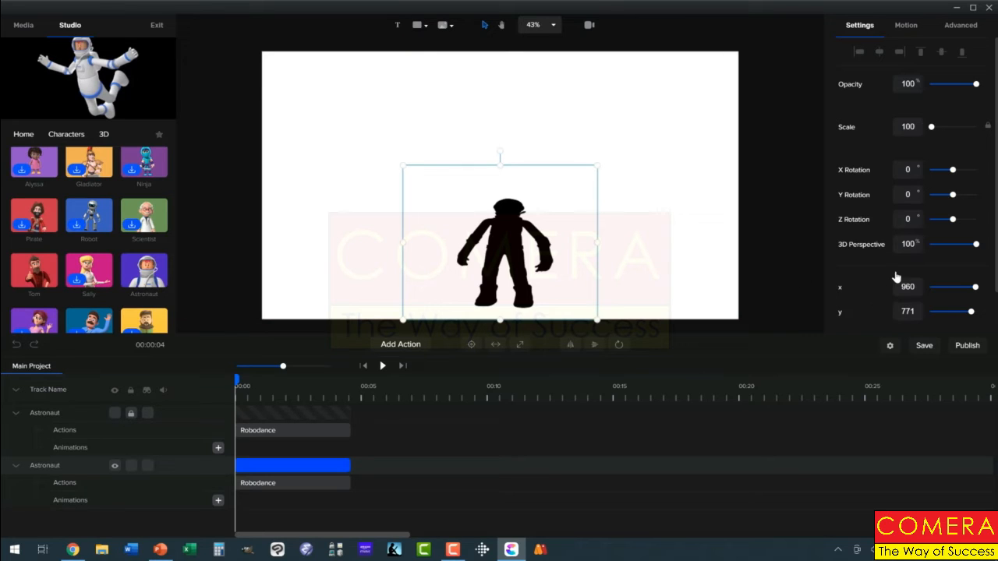
Set the black duplicate's Skew X to 36° and flatten it slightly more from the top to about half its original height
left_click(958, 29)
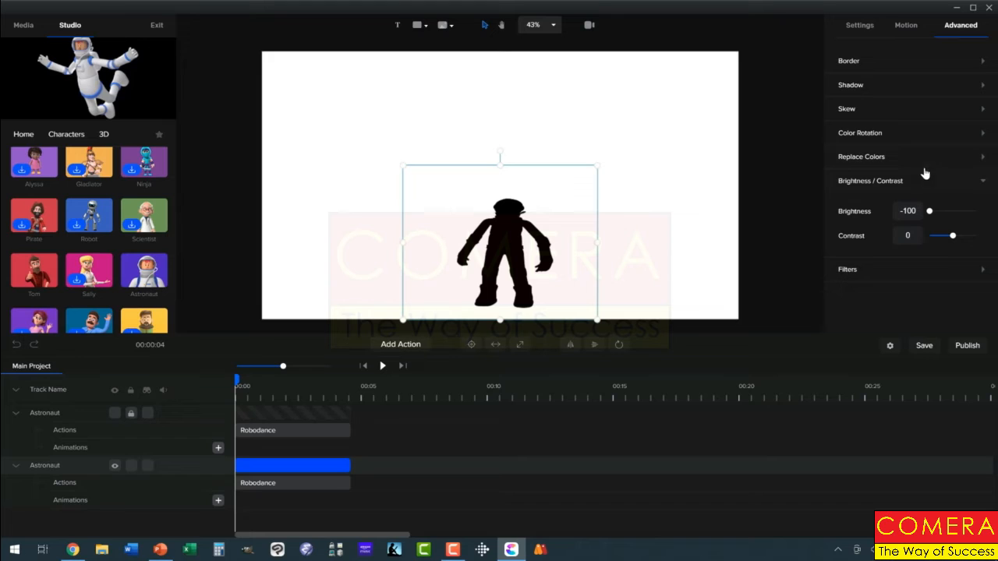
left_click(982, 111)
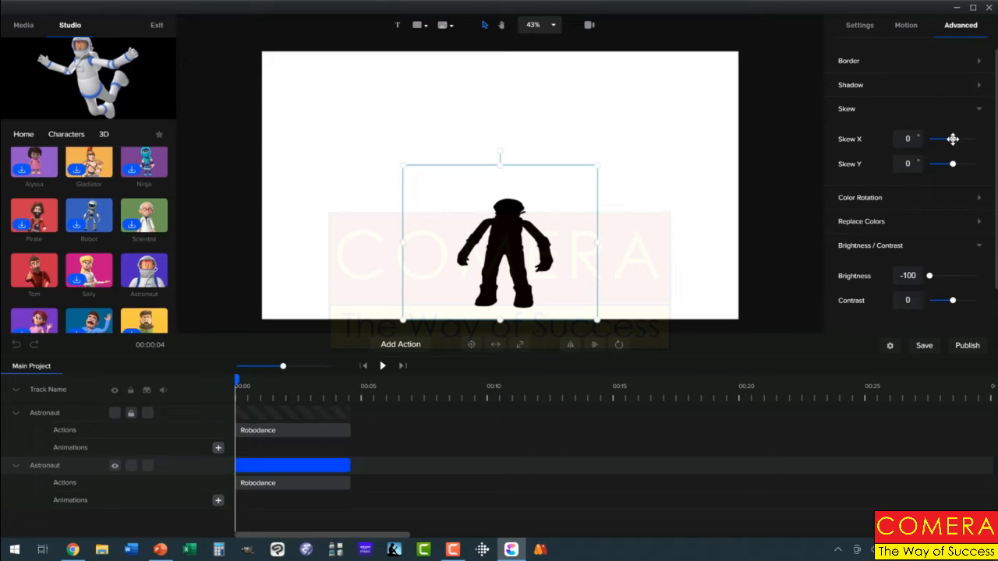
left_click_drag(953, 138, 962, 141)
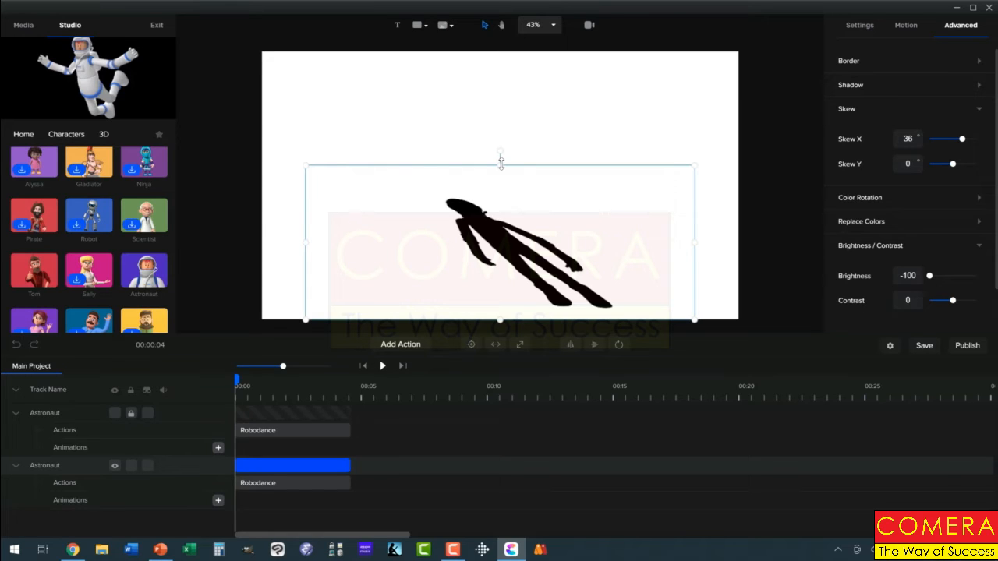
left_click_drag(501, 162, 500, 186)
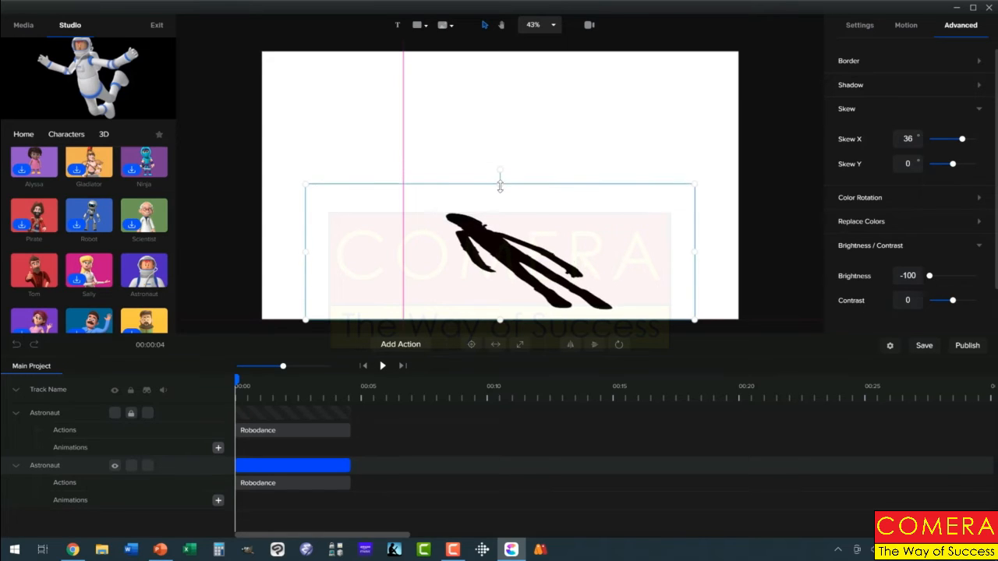
Unhide the upper astronaut and move the skewed shadow to about x 644, y 765 so its feet meet the astronaut's feet
left_click(117, 413)
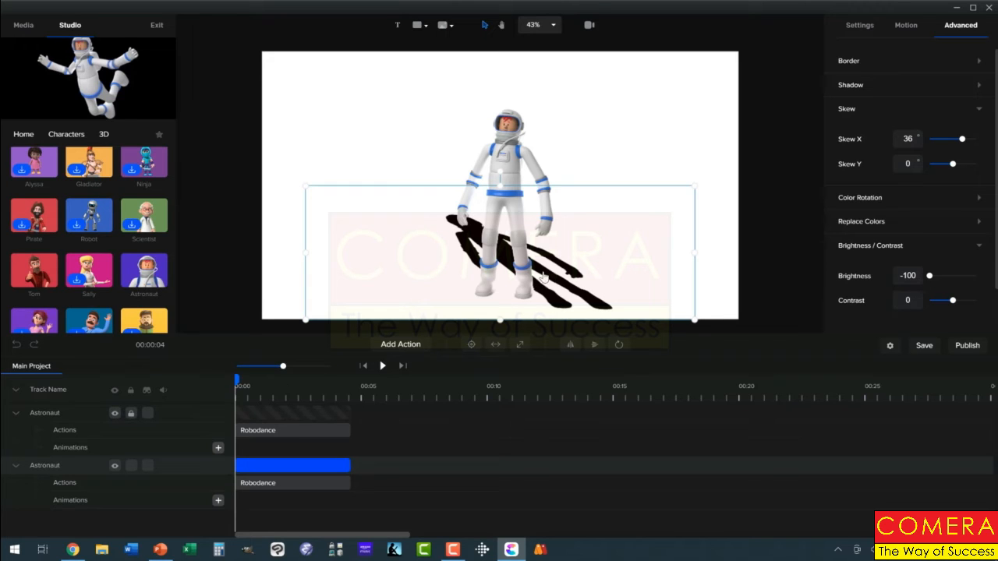
left_click_drag(550, 279, 471, 263)
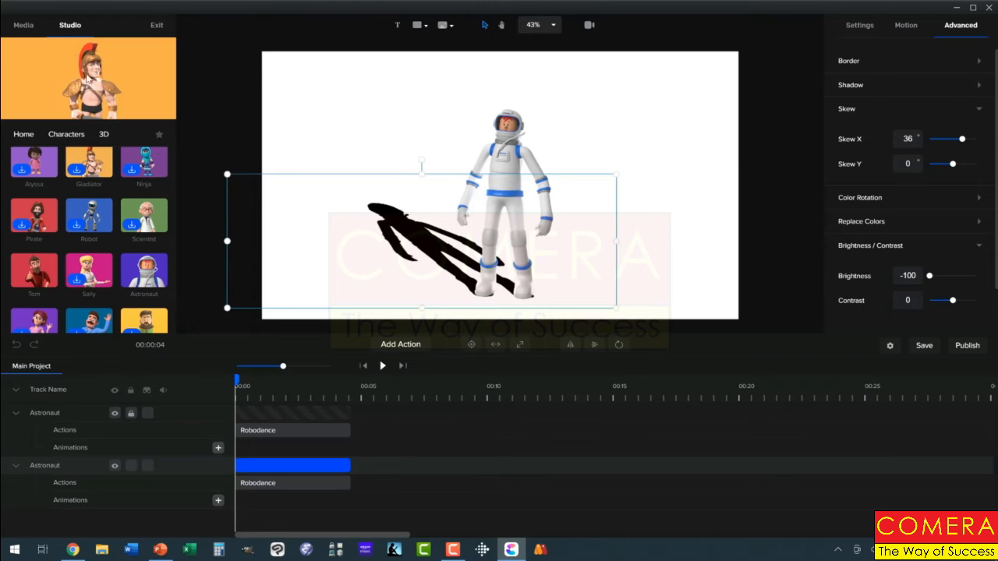
Add the blue night-time Garden scene with a large rock on the right from the 3D backgrounds library to the canvas
left_click(22, 136)
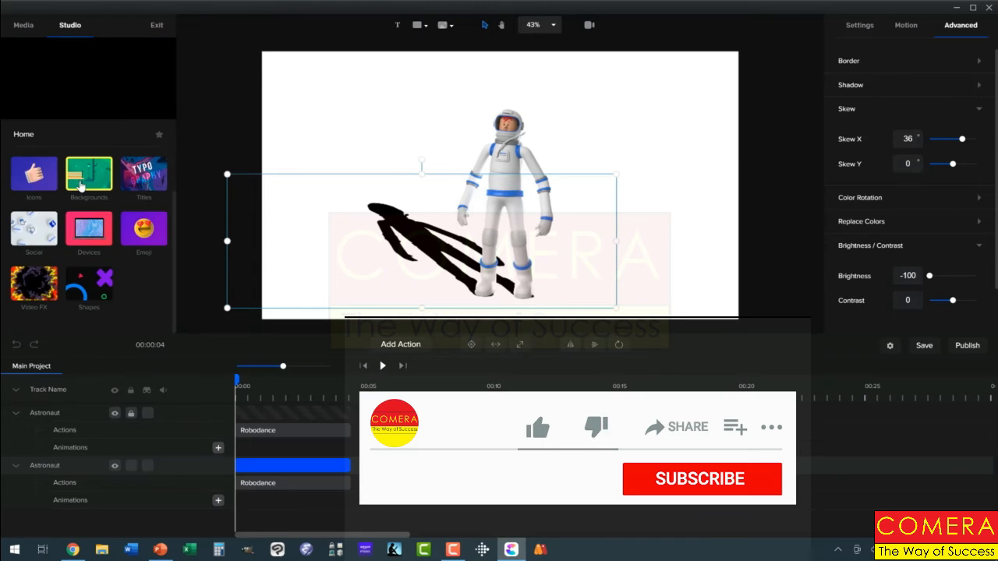
left_click(82, 184)
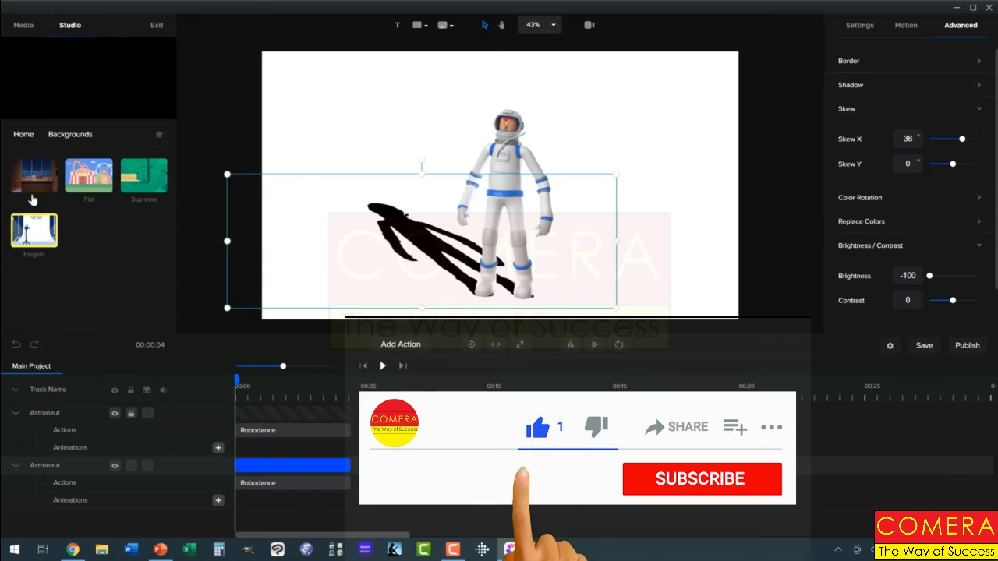
left_click(35, 178)
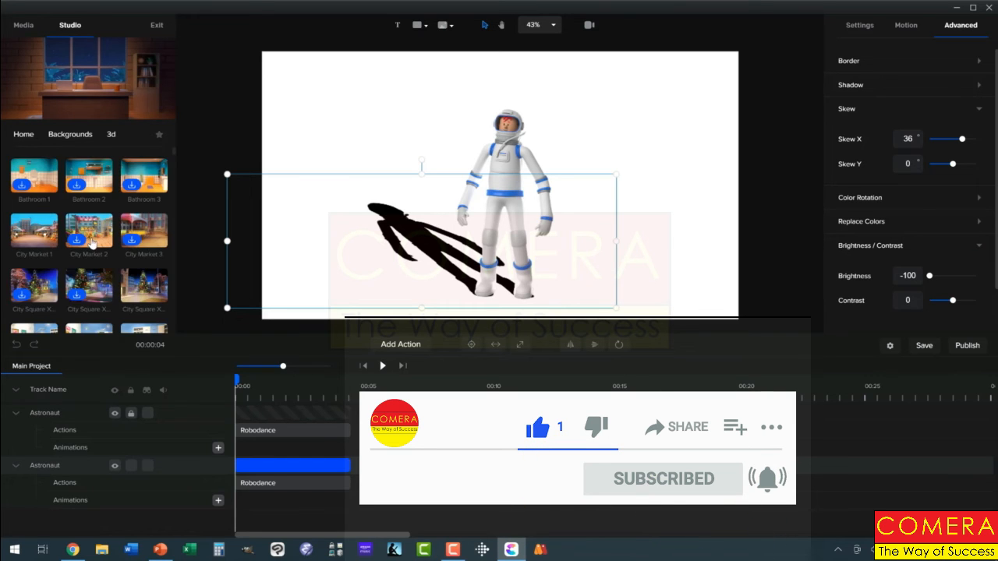
scroll(93, 244, "down", 1)
scroll(92, 245, "down", 3)
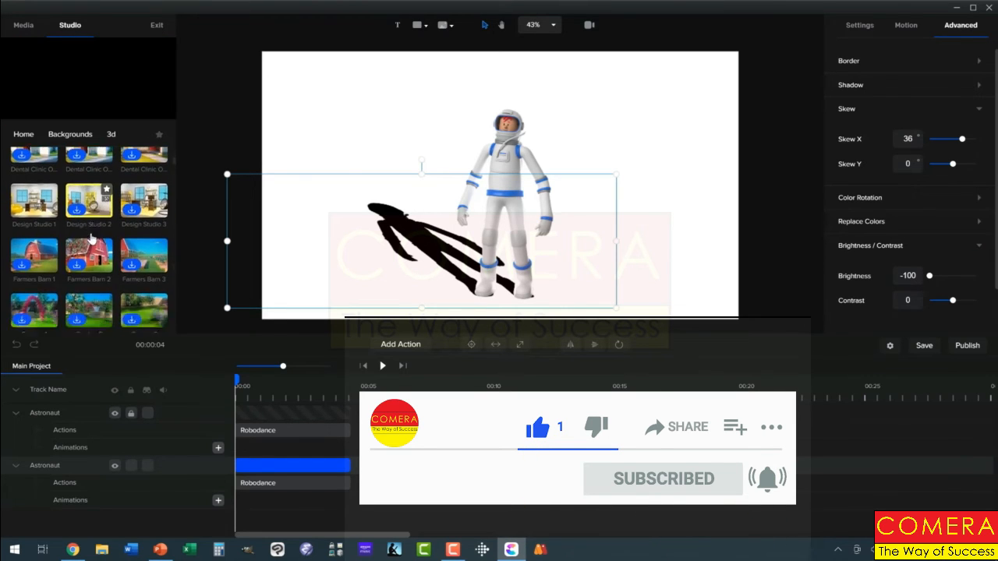
scroll(91, 238, "down", 3)
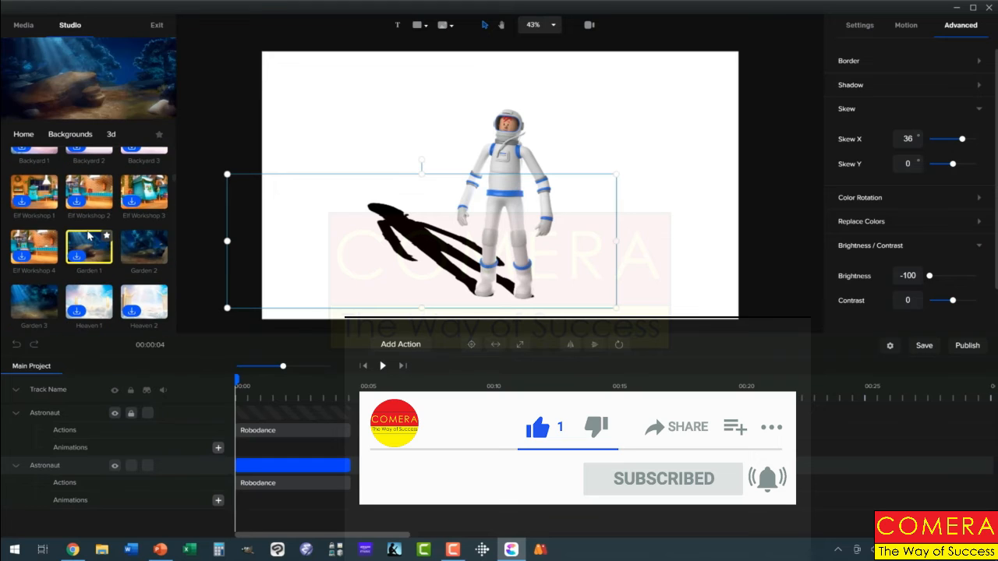
left_click_drag(230, 241, 355, 183)
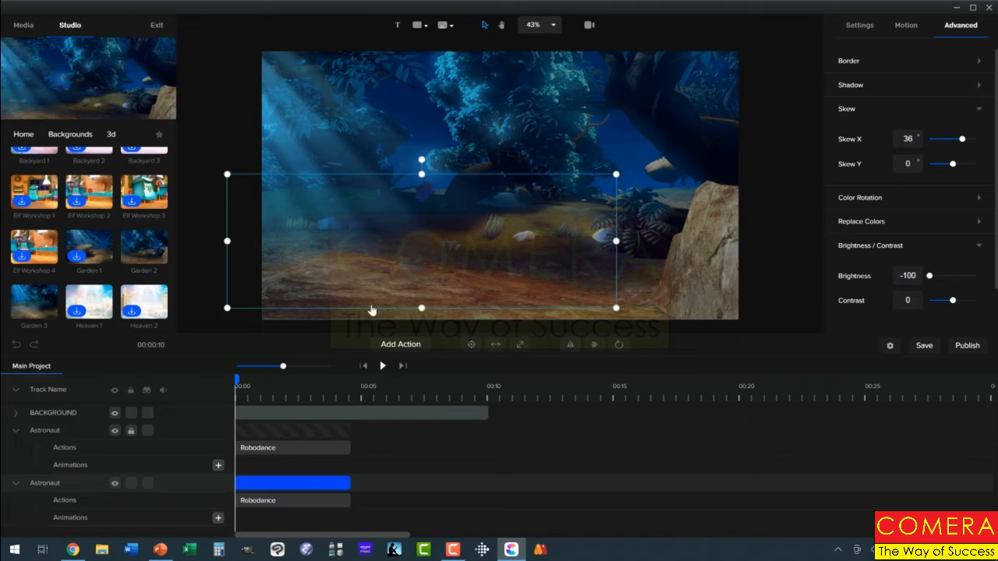
Shorten the BACKGROUND clip to match the length of the astronaut clips and move its track below both astronaut tracks
left_click(388, 414)
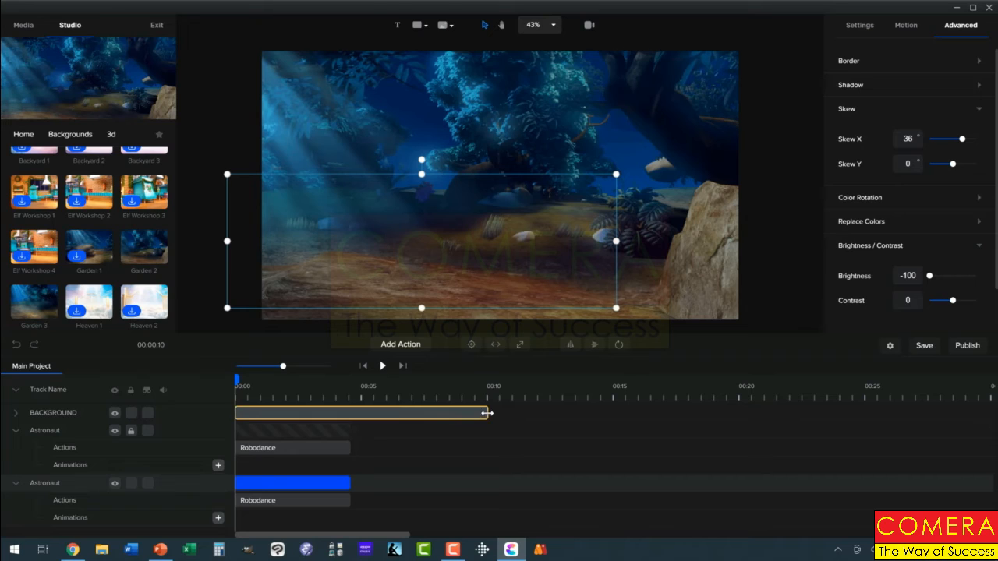
left_click_drag(487, 414, 351, 420)
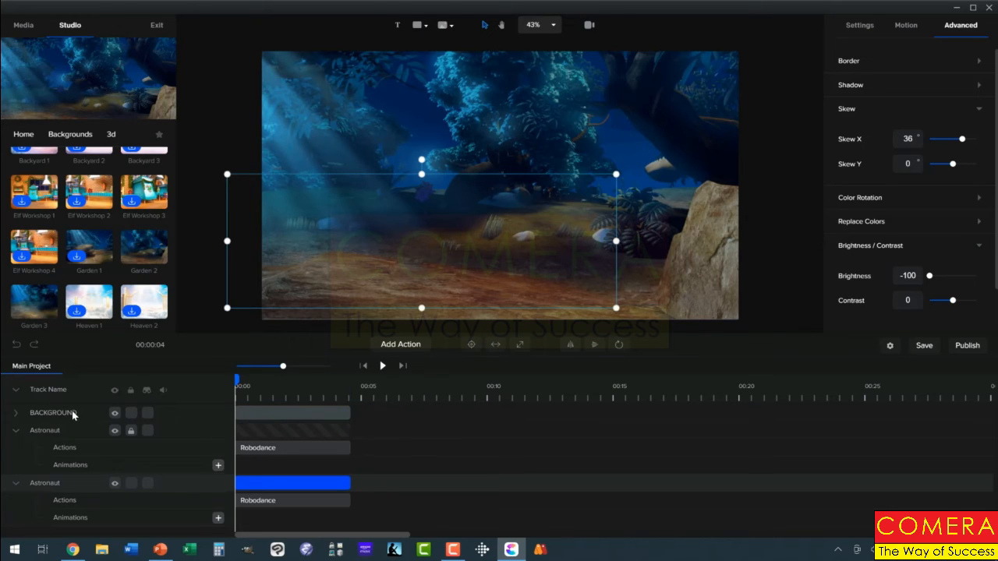
left_click_drag(74, 415, 67, 457)
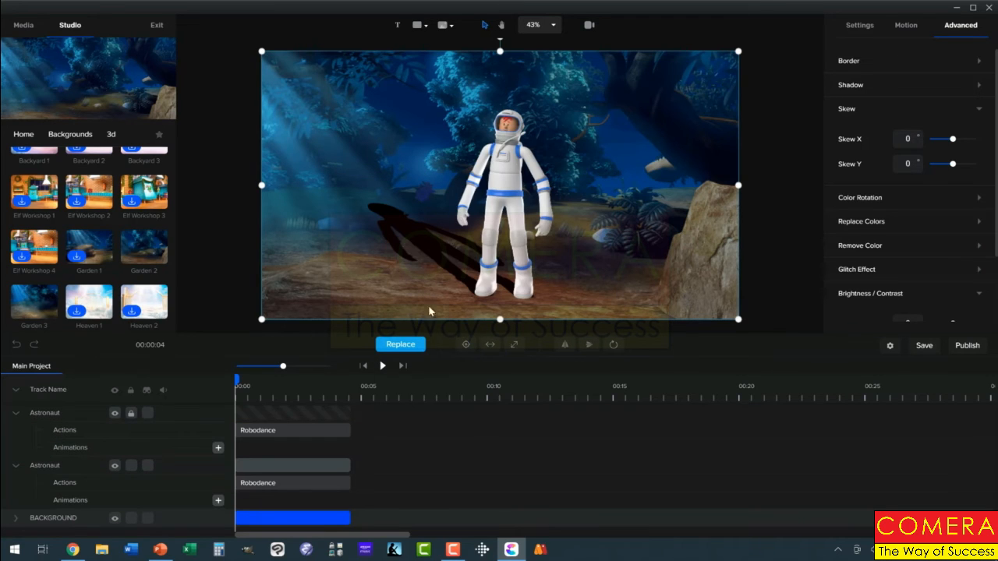
Set the opacity of the shadow astronaut track to 25% and play the animation from the start
left_click(326, 463)
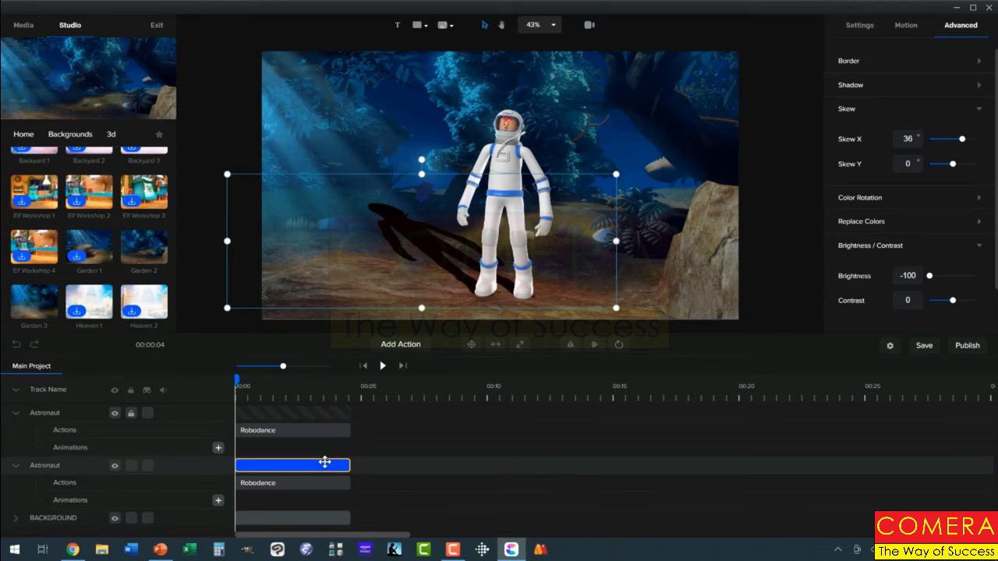
left_click(860, 27)
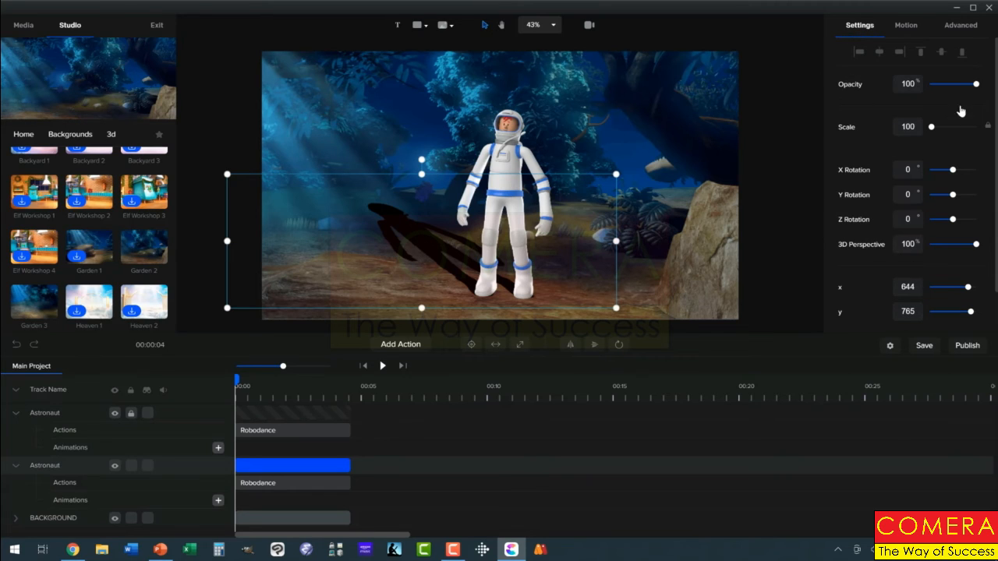
left_click_drag(973, 84, 941, 85)
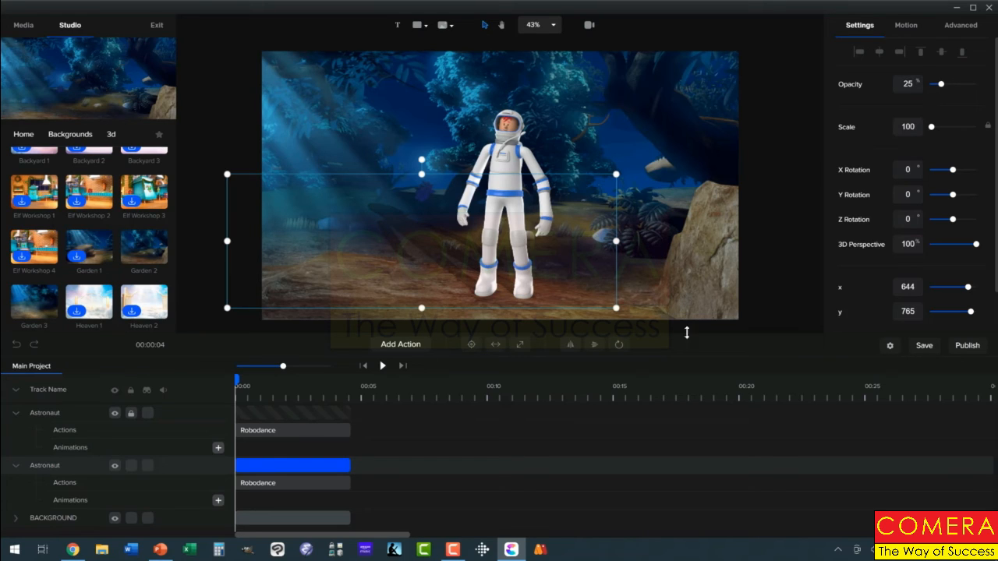
left_click(382, 366)
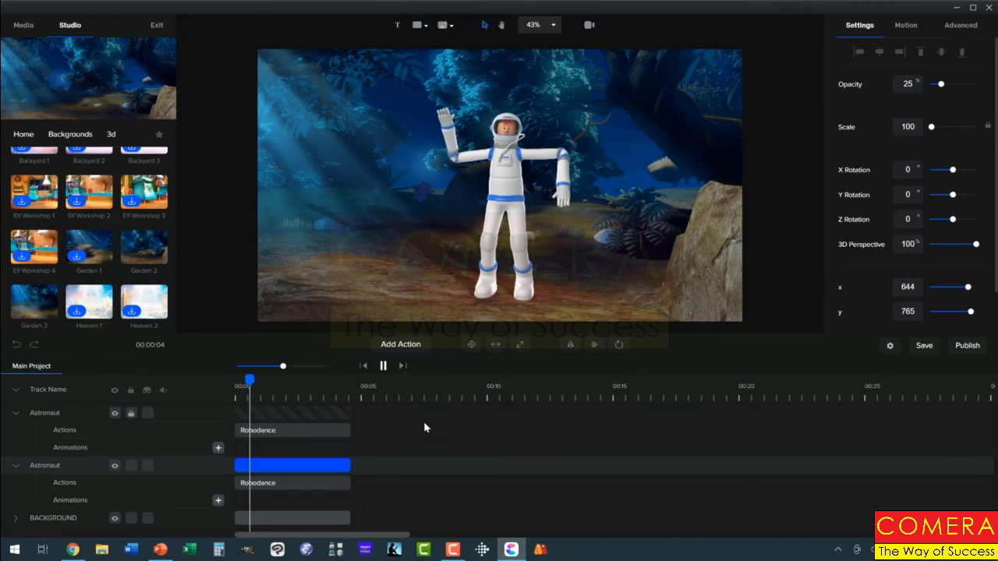